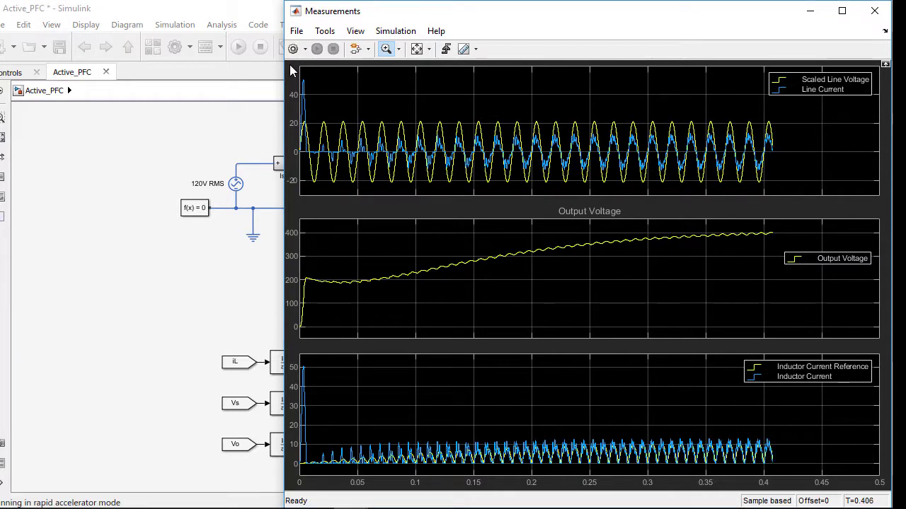
Zoom all scope plots into the 0.2–0.35 s window.
drag(531, 106, 707, 187)
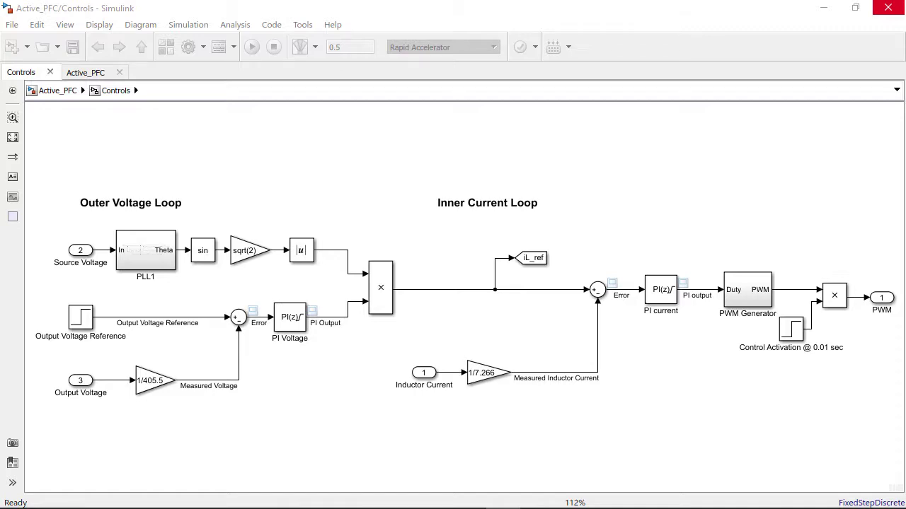
Return to the top-level Active_PFC model and shift the 0.72 constant block left.
key(Escape)
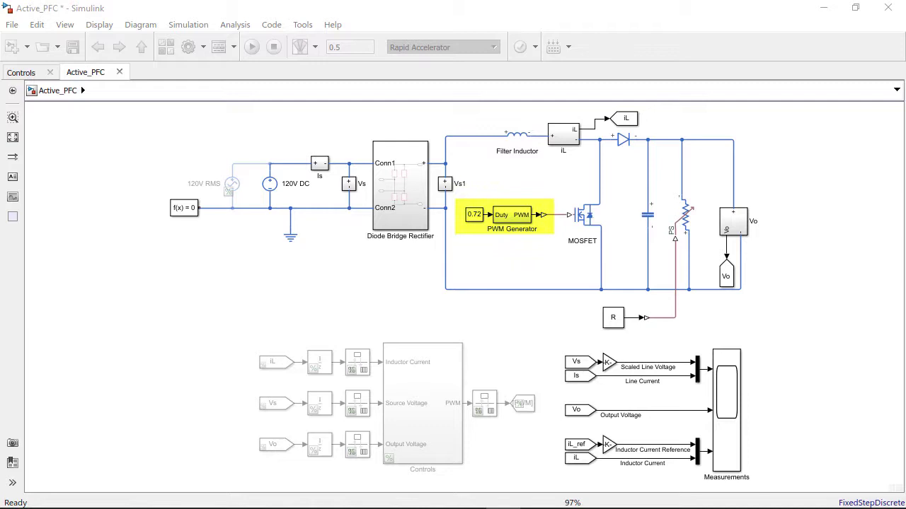
drag(489, 212, 479, 208)
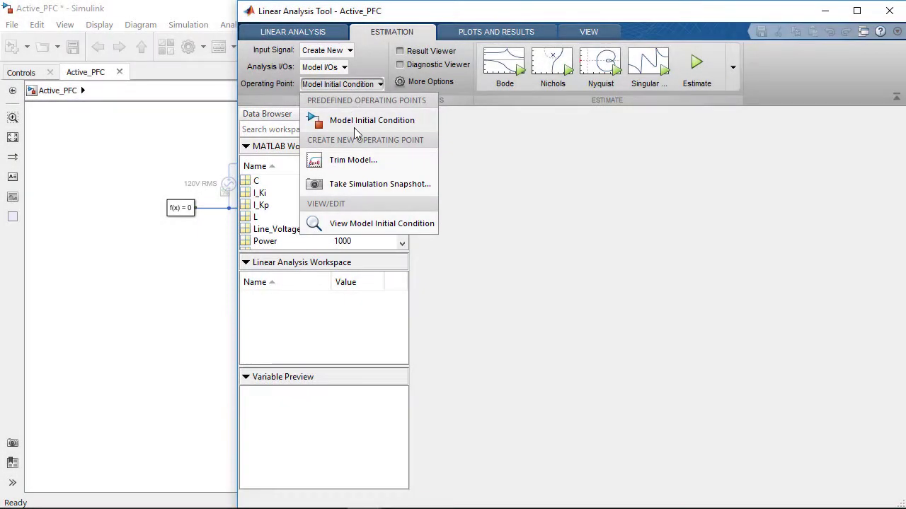
Take an operating-point snapshot of the simulation at 0.15 s.
click(360, 184)
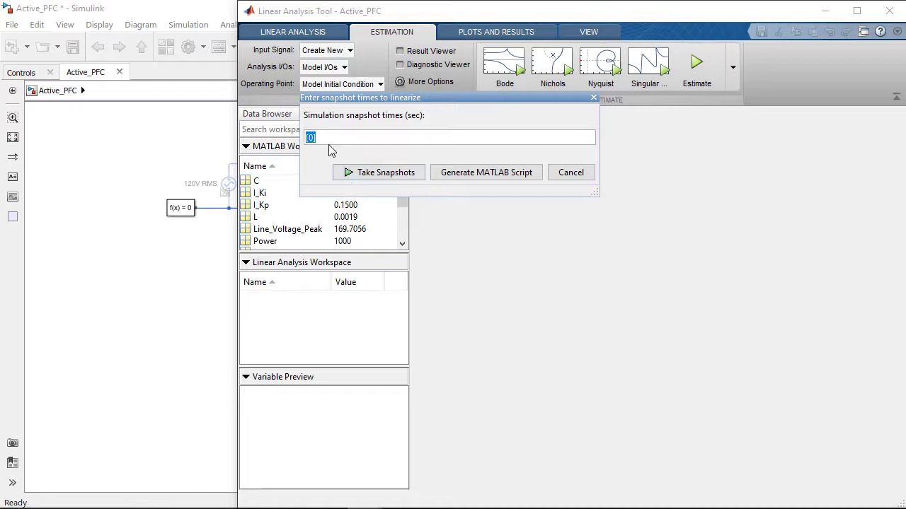
key(BackSpace)
text(0.15)
click(354, 177)
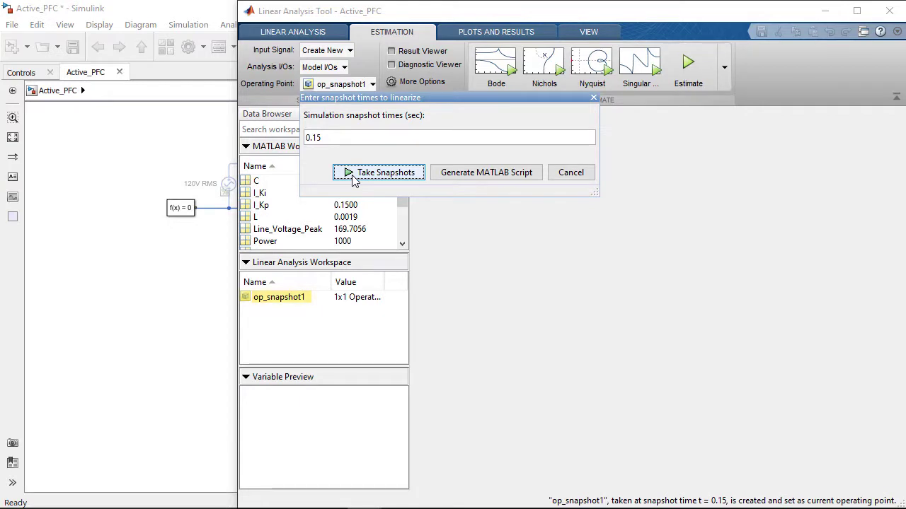
Start a fixed-sample-time sinestream input with sample time 2e-7.
click(335, 55)
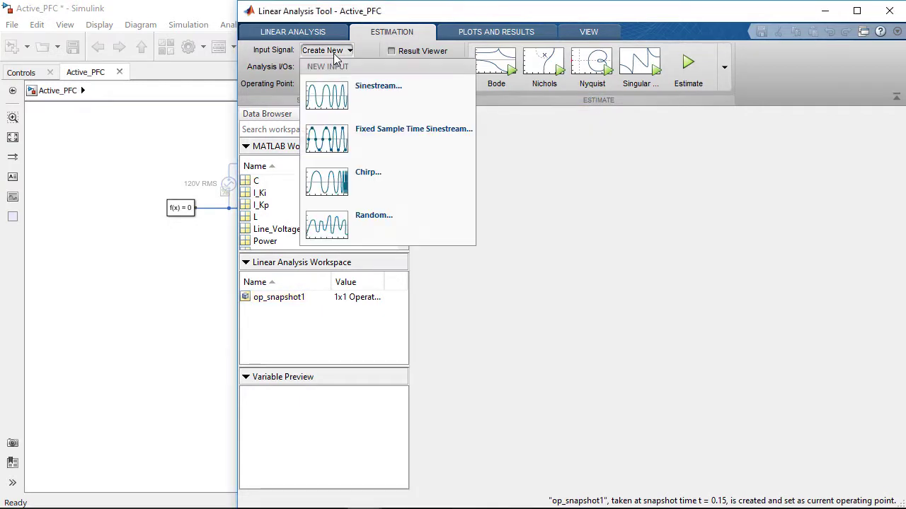
click(338, 138)
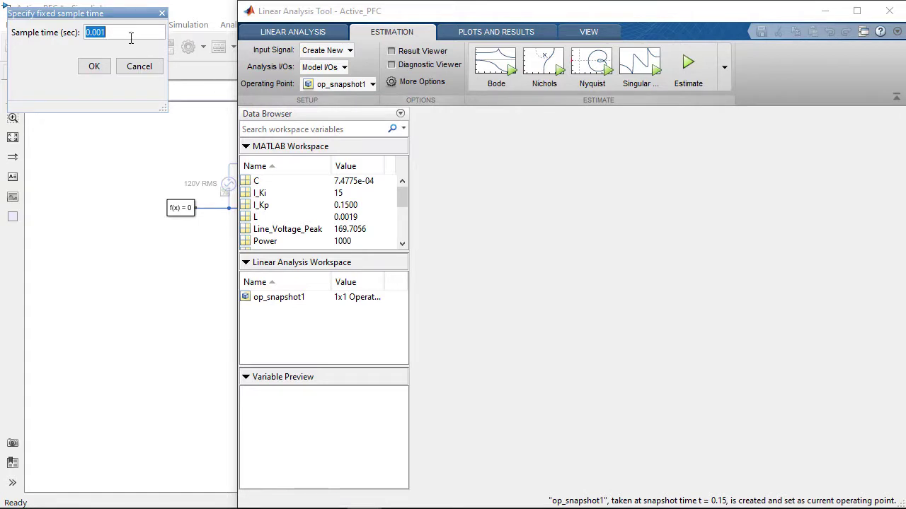
key(BackSpace)
text(2e-7)
click(95, 69)
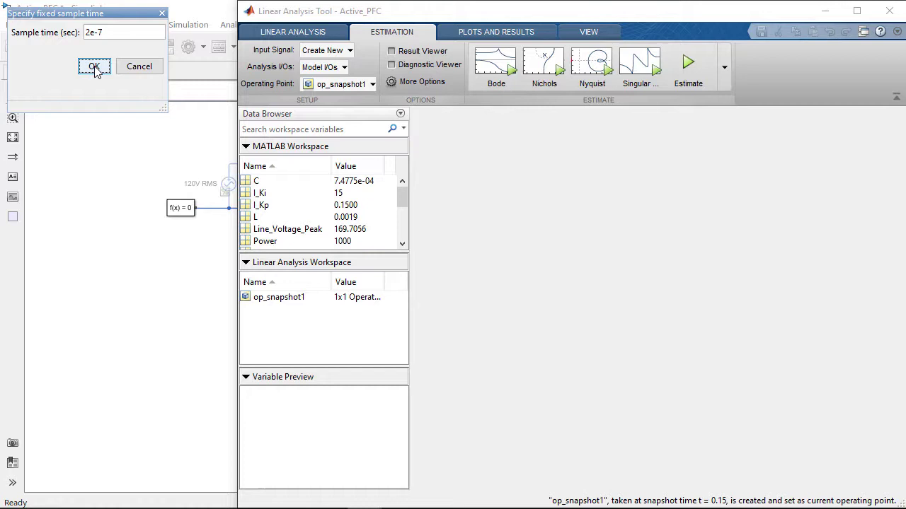
Add 30 log-spaced frequencies up to 15000 Hz, set amplitude 0.036, and create in_sine1.
click(351, 264)
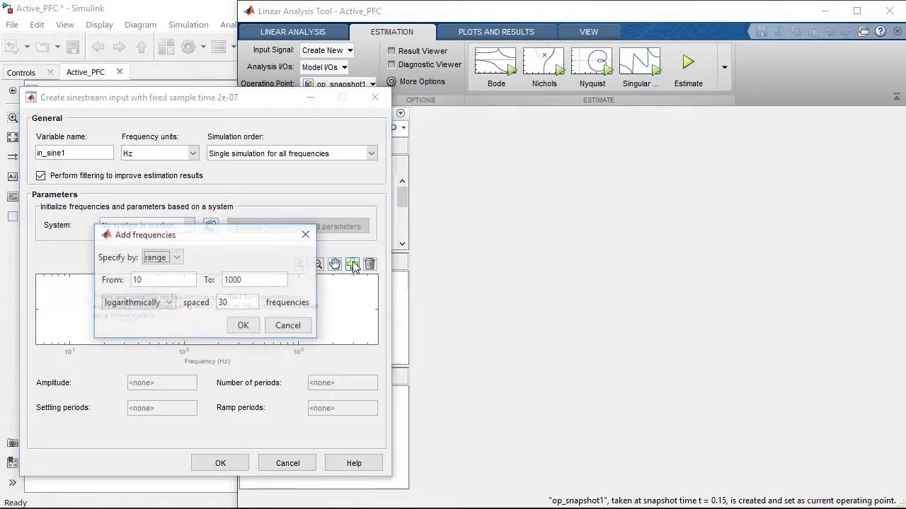
double_click(247, 278)
key(BackSpace)
text(15000)
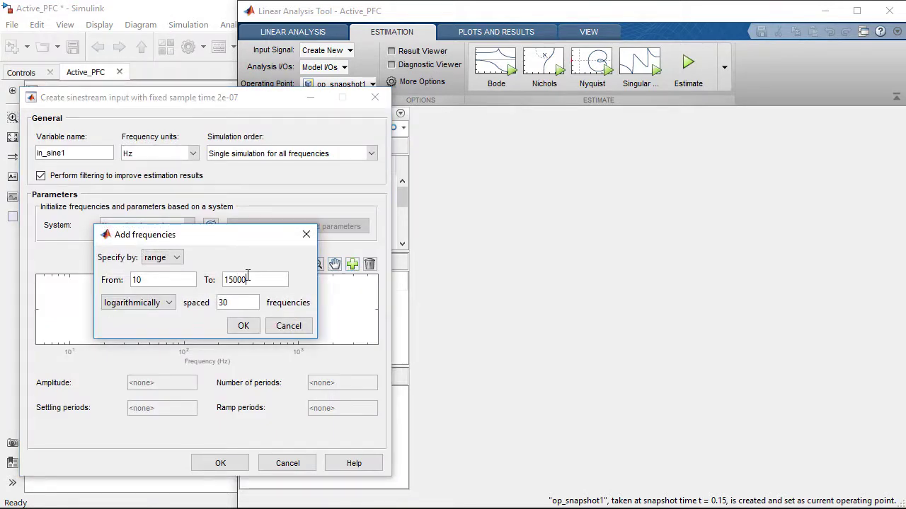
click(241, 325)
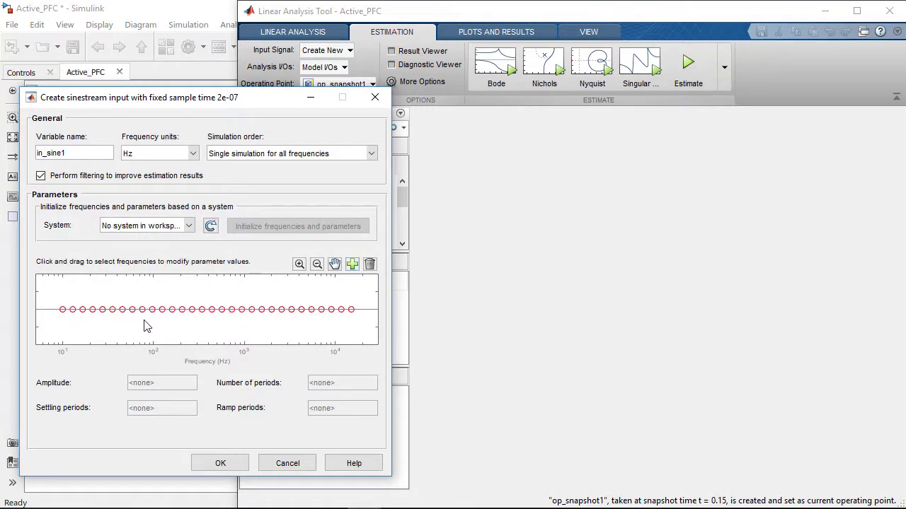
drag(143, 326, 353, 339)
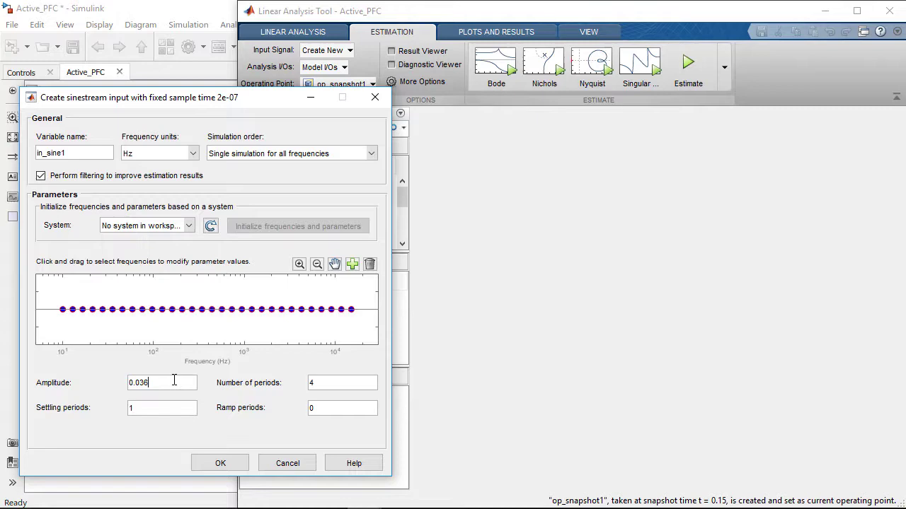
click(174, 380)
click(222, 462)
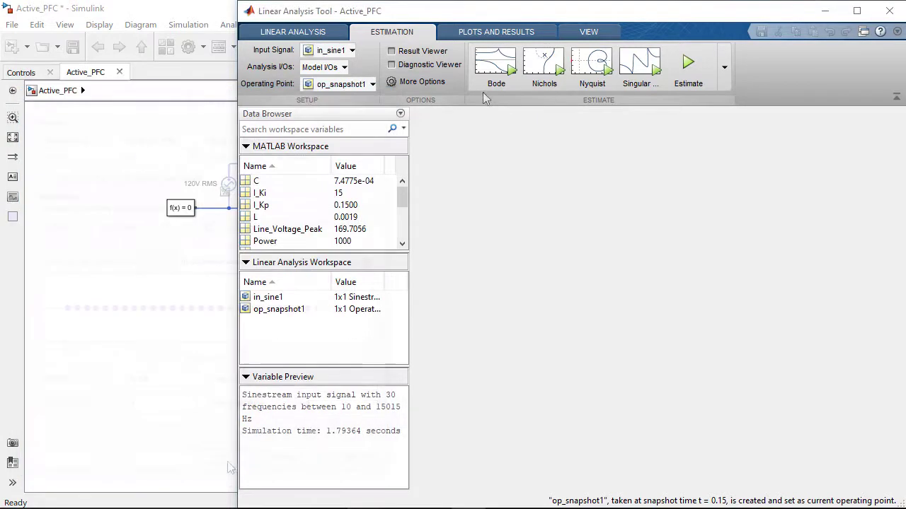
Estimate the Bode response estsys1 from in_sine1 and copy it into the MATLAB workspace.
click(485, 84)
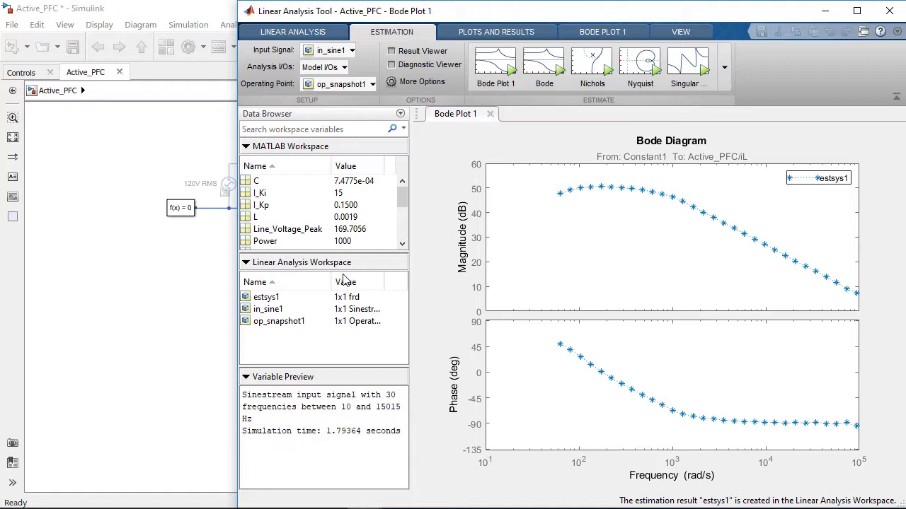
drag(276, 297, 278, 234)
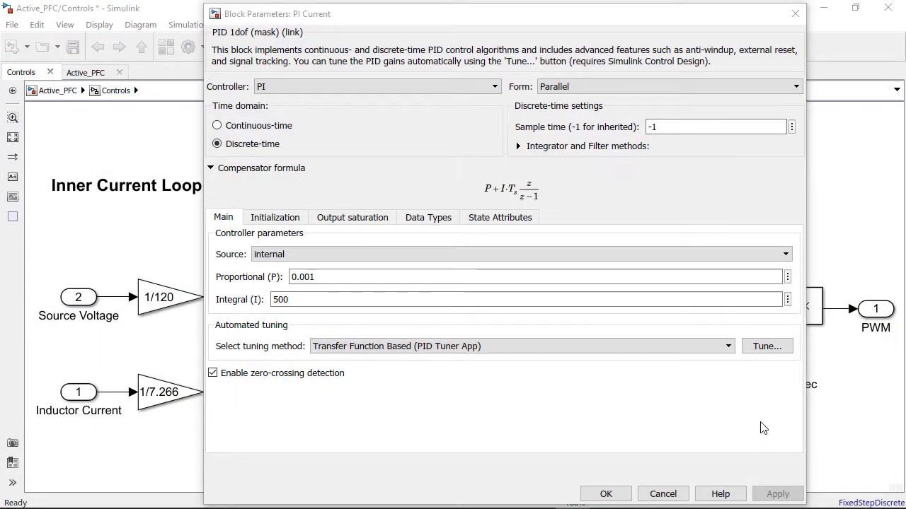
Start tuning the PI Current block and import estsys1 as the plant.
click(768, 354)
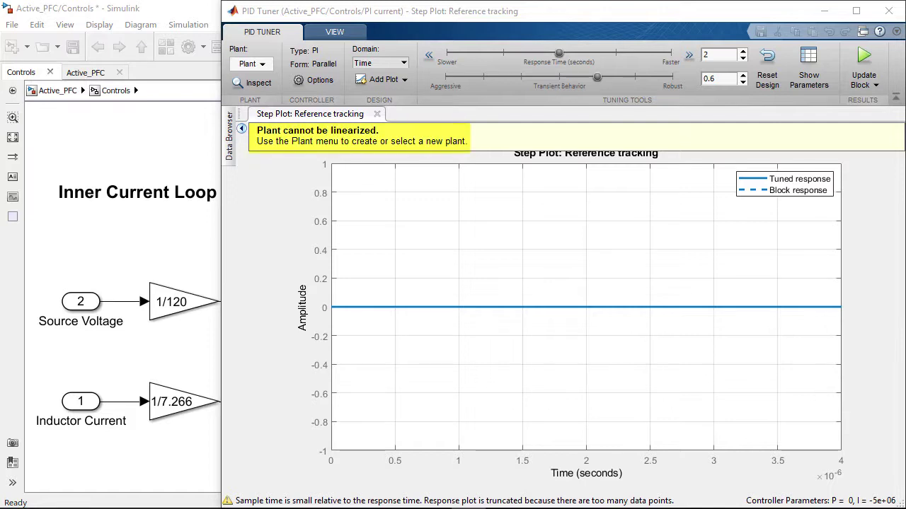
click(261, 65)
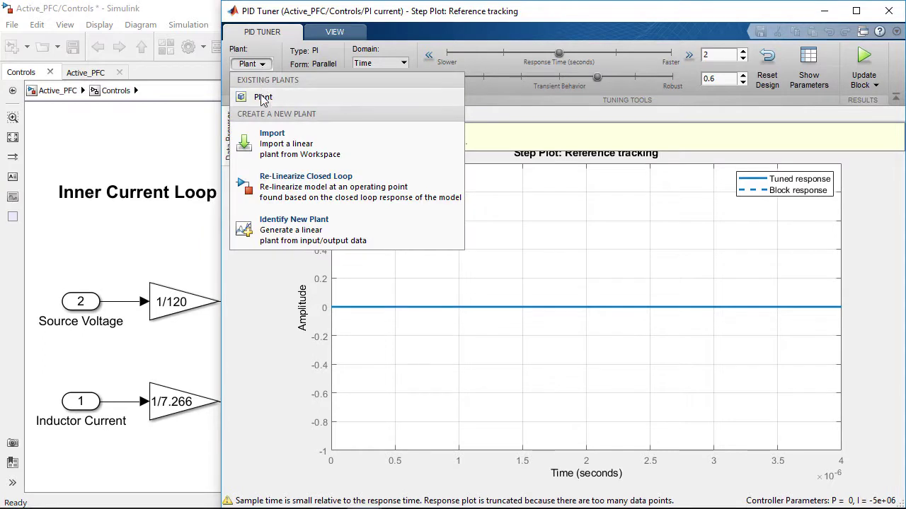
click(269, 143)
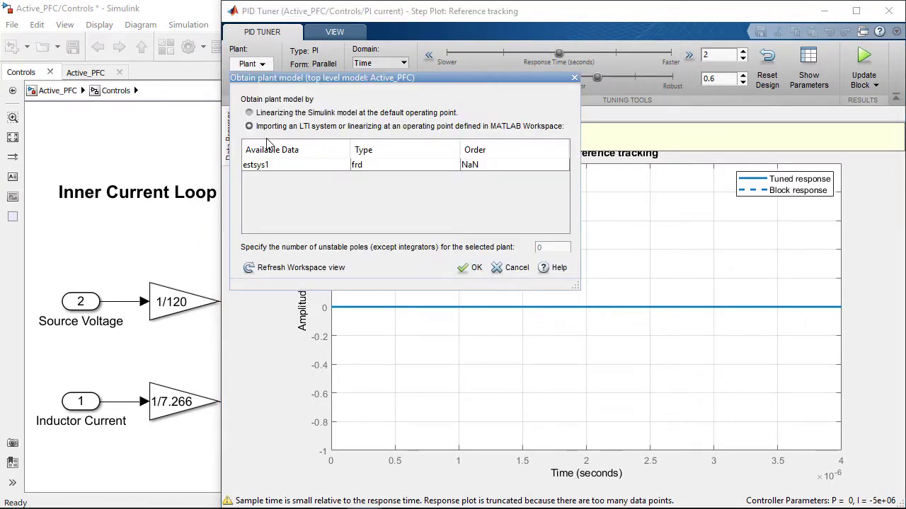
click(265, 165)
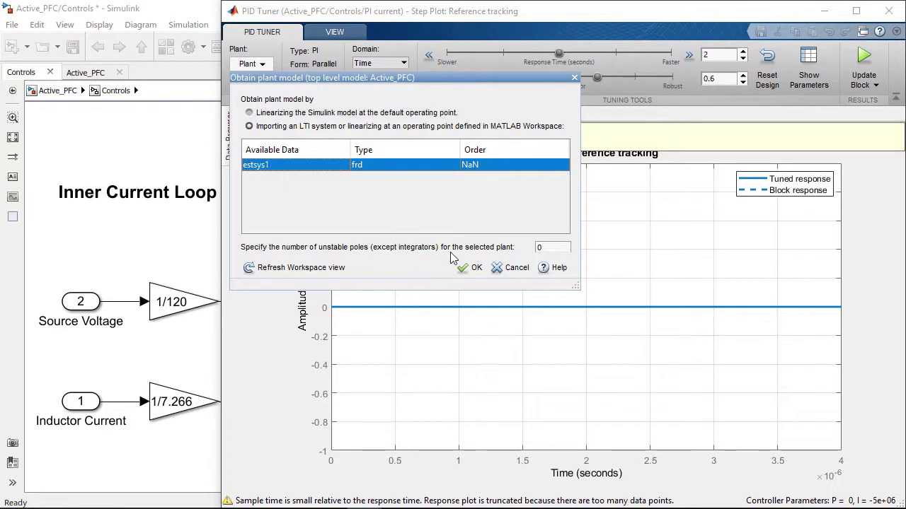
click(471, 268)
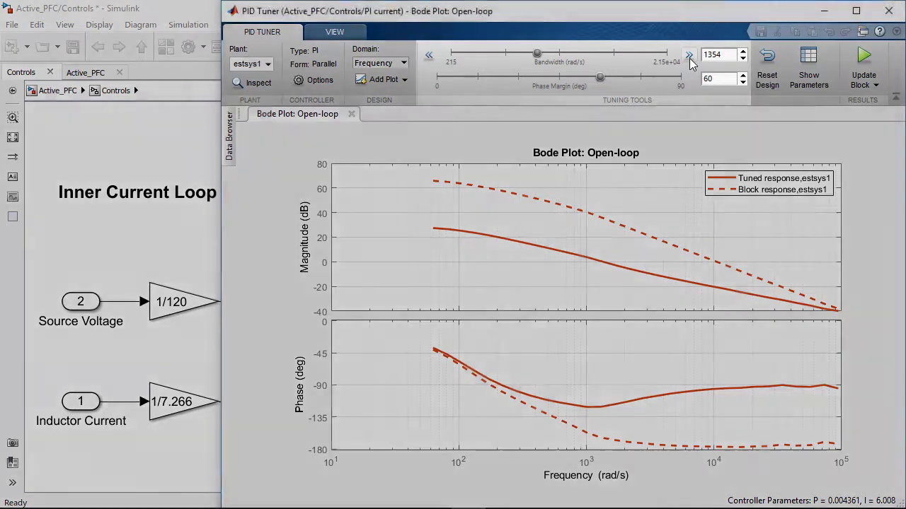
Raise the current-loop bandwidth and apply the tuned gains P 0.09309, I 1318 to PI Current.
click(689, 56)
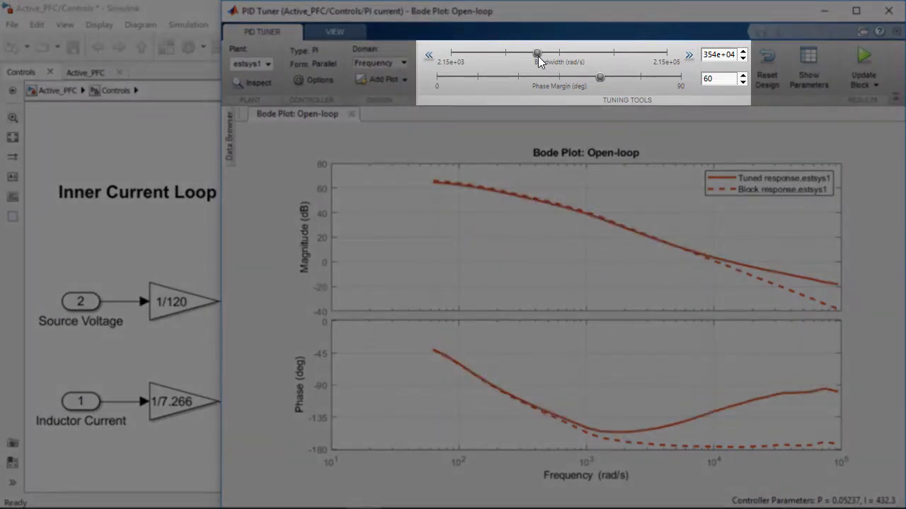
drag(538, 57, 564, 57)
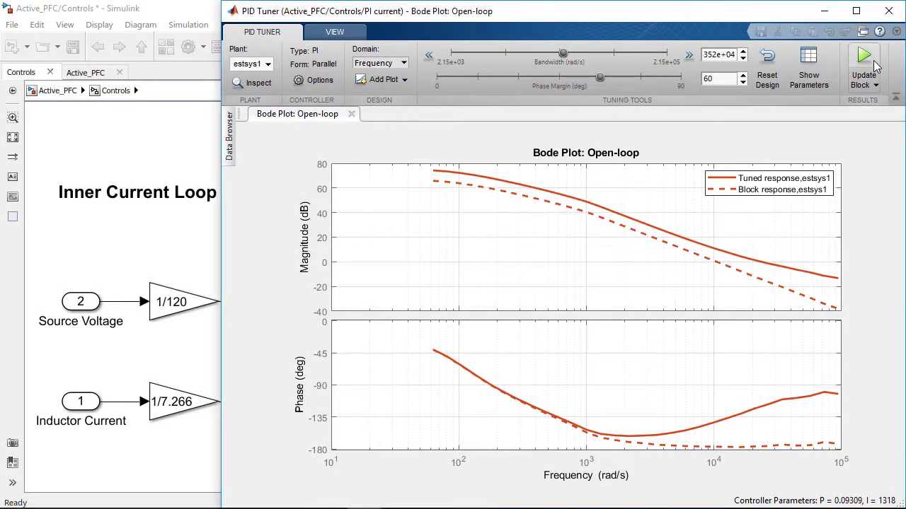
click(876, 65)
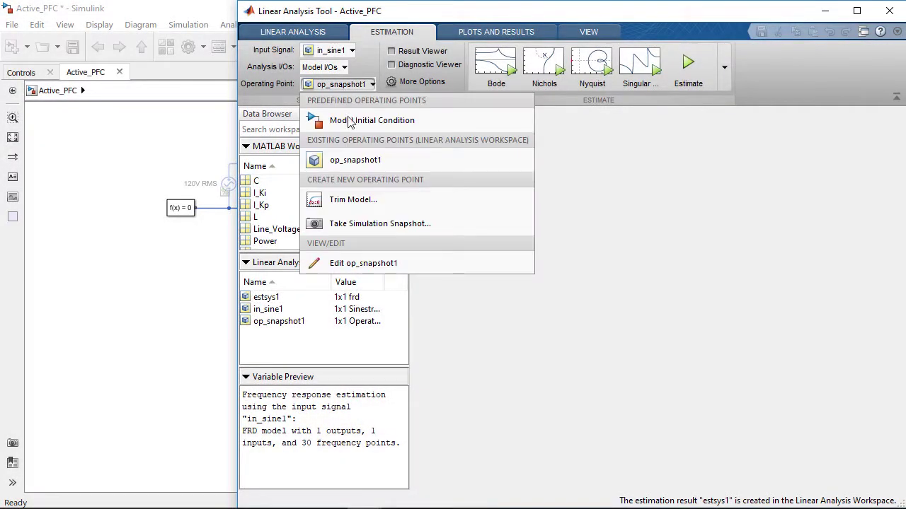
Take a new operating-point snapshot of the simulation at 0.4 s.
click(357, 224)
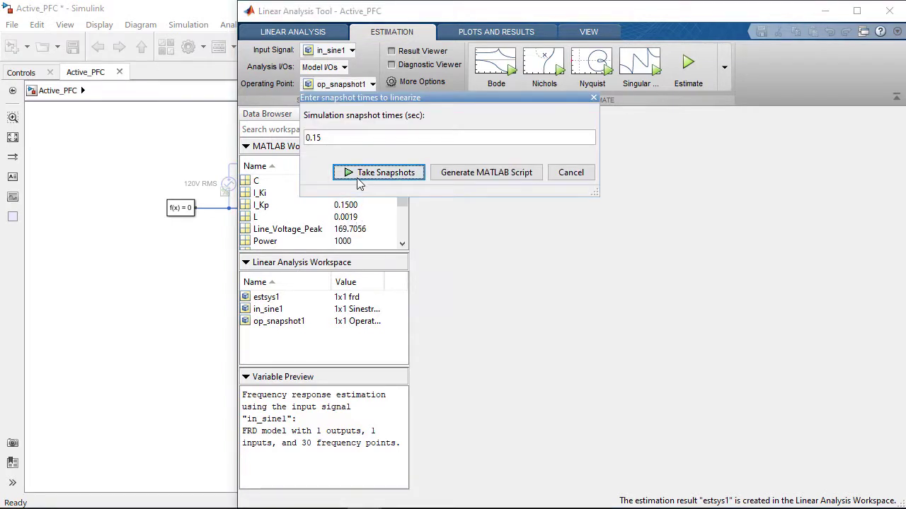
drag(337, 139, 305, 139)
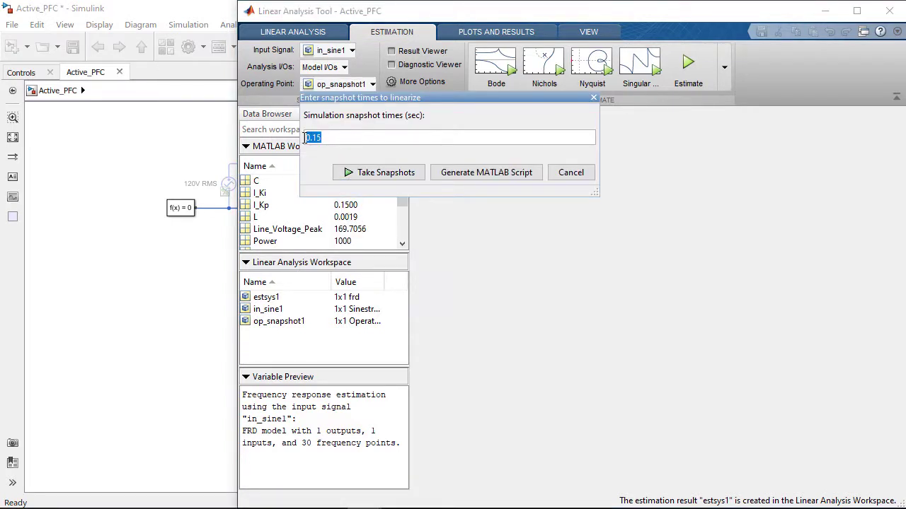
text(0)
click(353, 173)
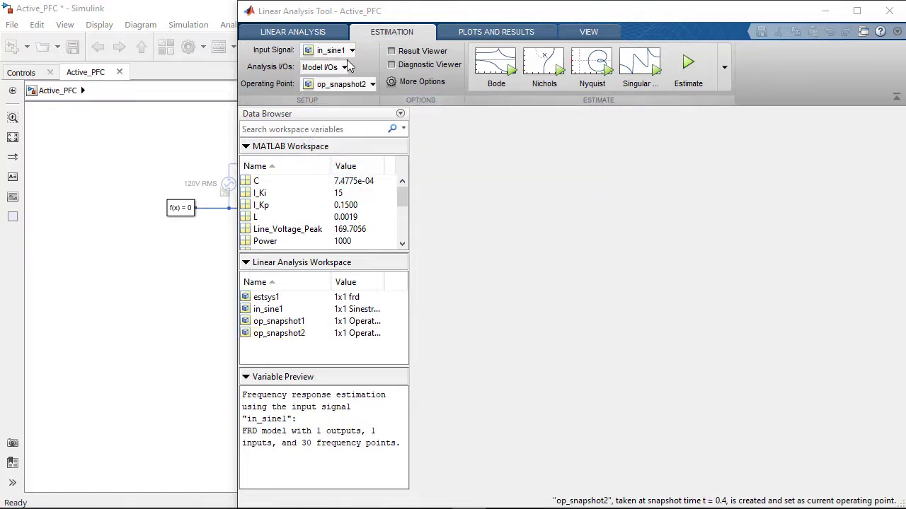
Start a fixed-sample-time sinestream input with sample time 2e-7.
click(331, 50)
click(352, 145)
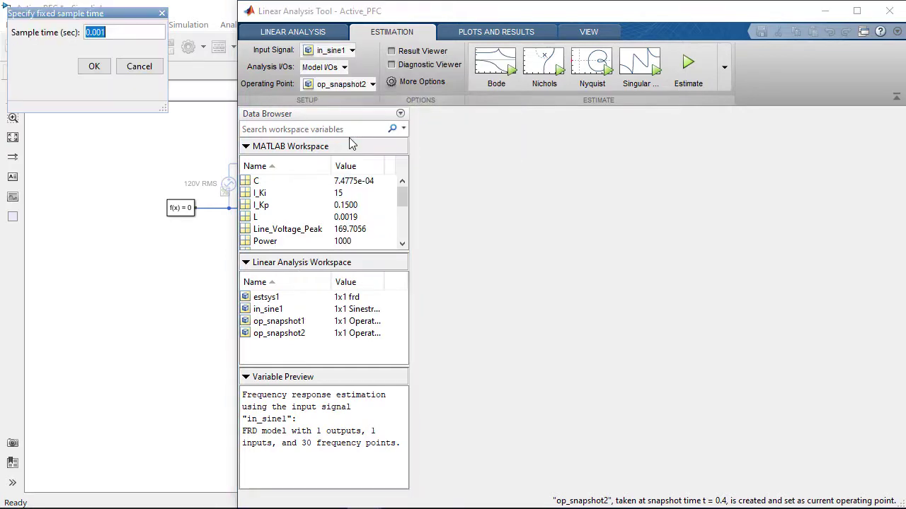
text(2e-7)
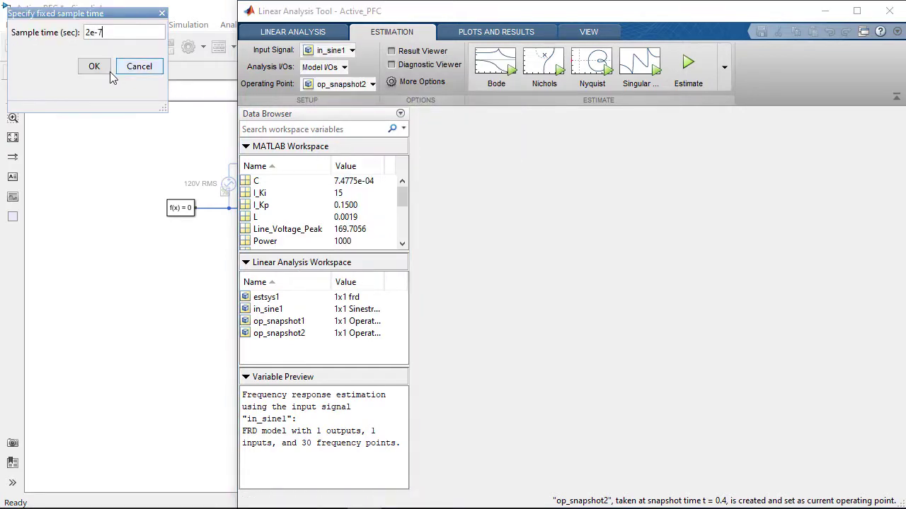
click(108, 71)
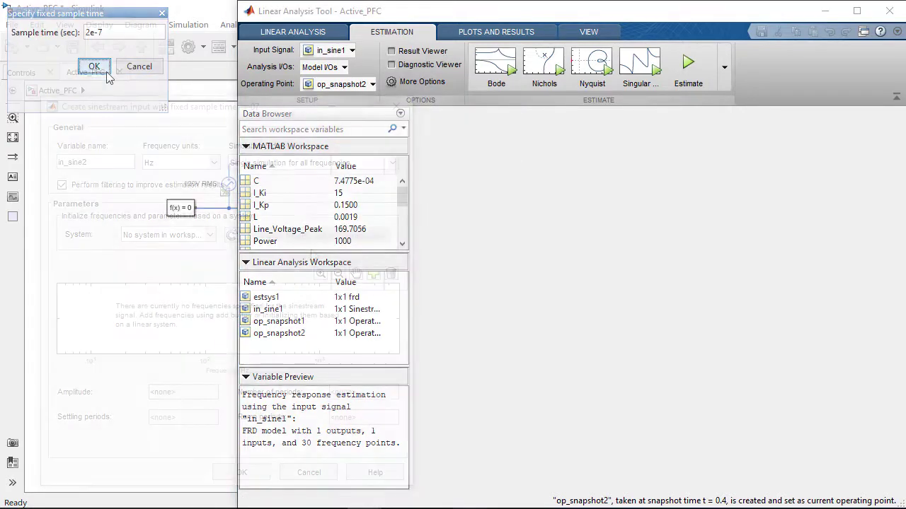
Add log-spaced frequencies, set amplitude 0.1, save in_sine2, and run the Bode estimation.
click(373, 273)
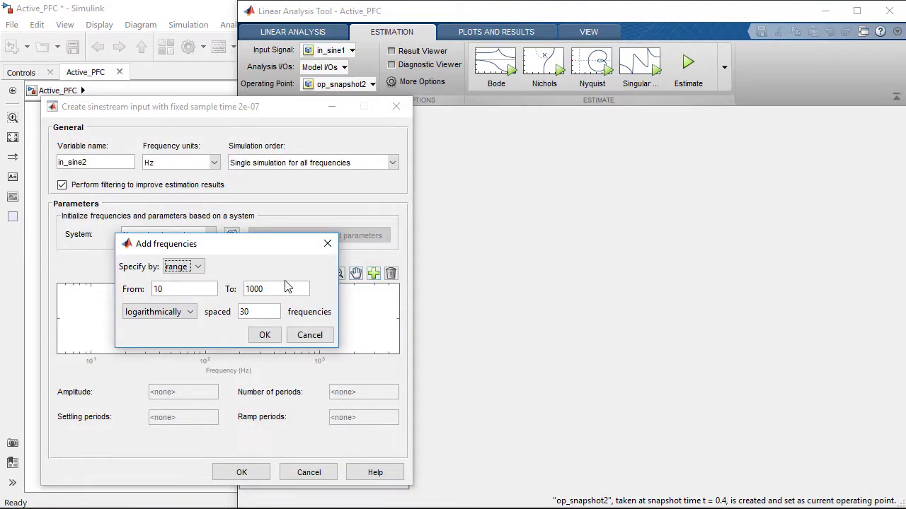
double_click(277, 288)
text(5)
click(264, 335)
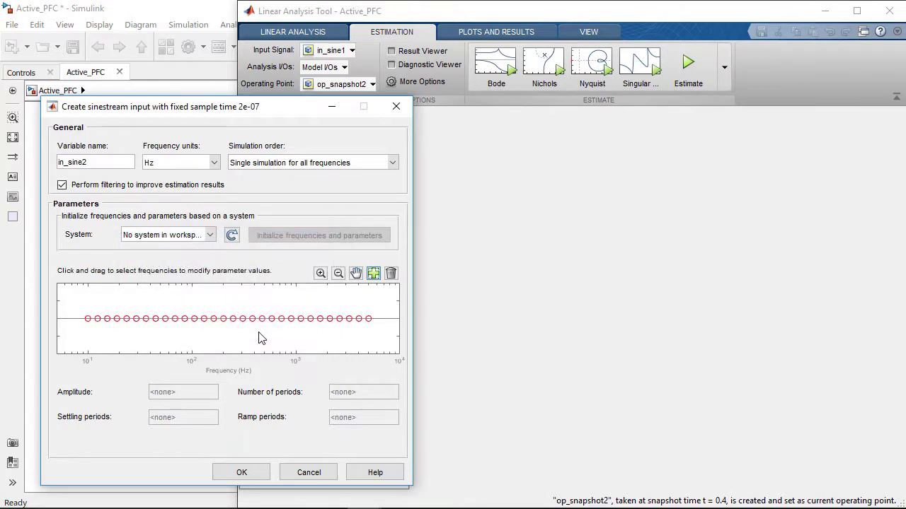
drag(76, 311, 386, 341)
drag(194, 397, 145, 397)
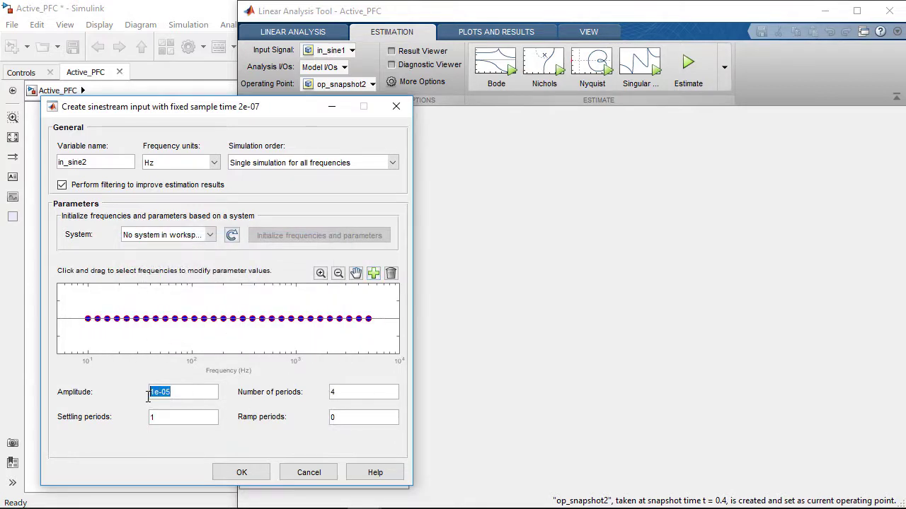
text(0.1)
click(239, 472)
click(487, 84)
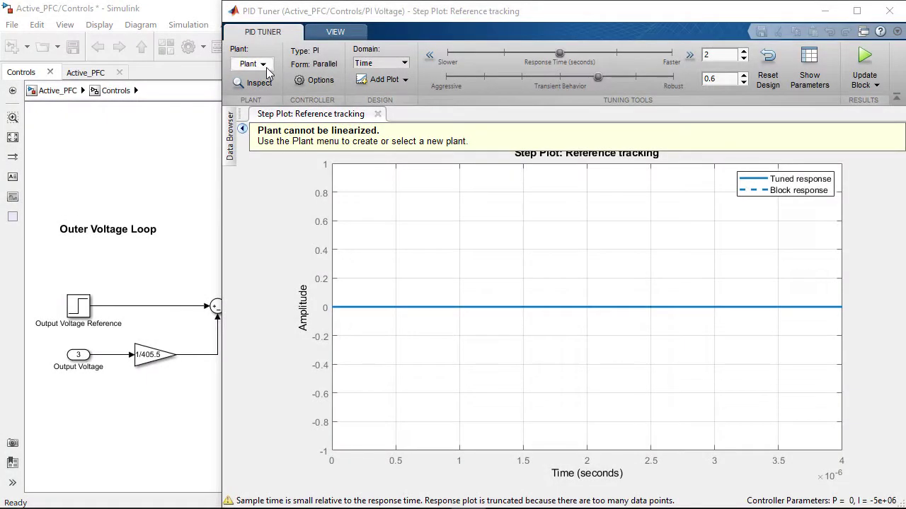
Import estsys2 as the plant for the PI Voltage controller.
click(266, 67)
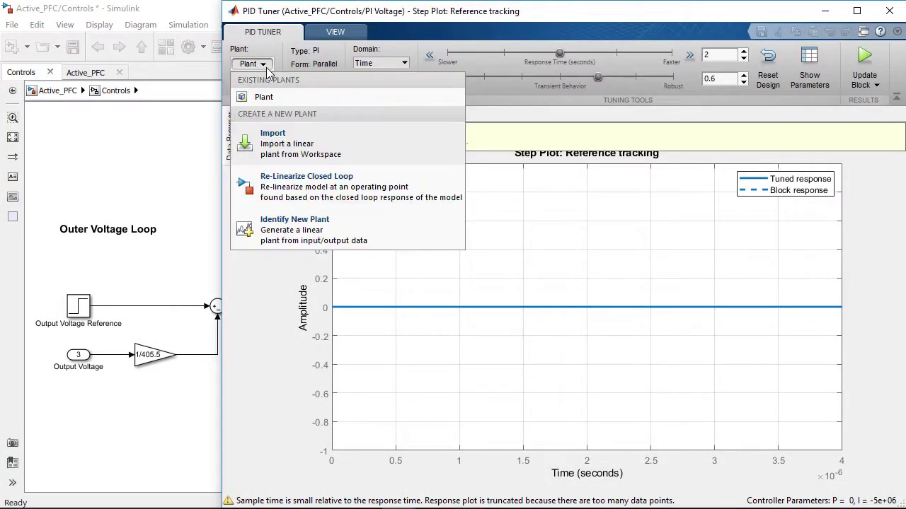
click(273, 145)
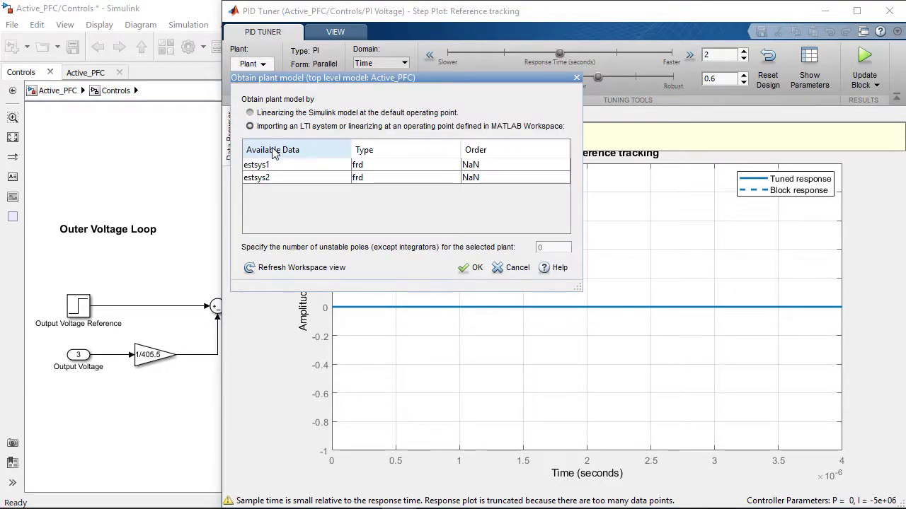
click(272, 177)
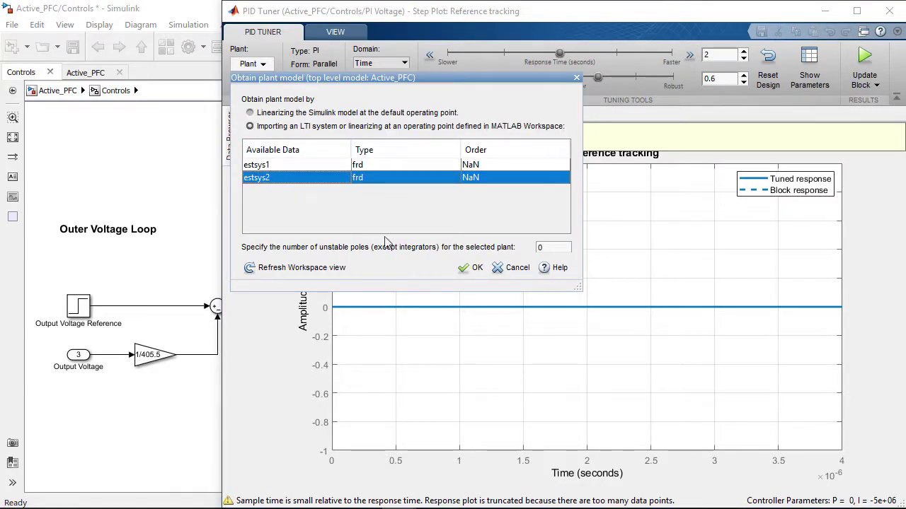
click(468, 273)
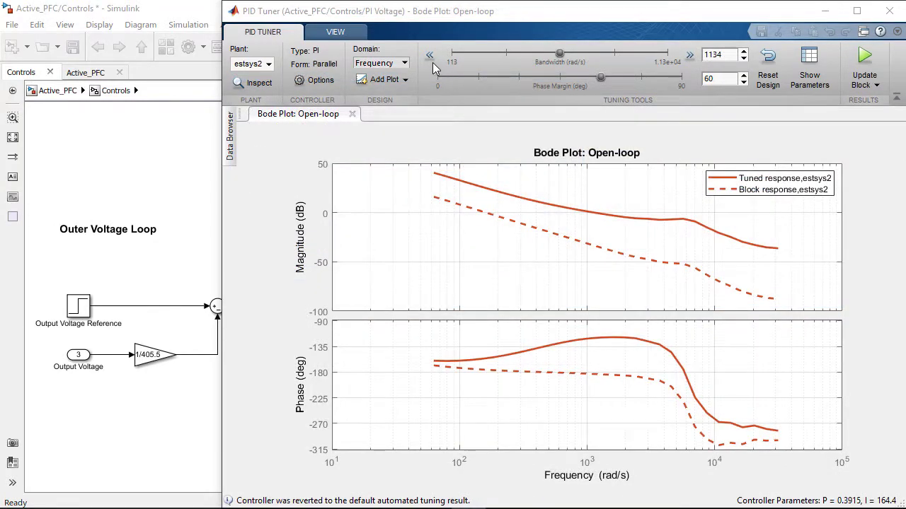
Shift the bandwidth range down a decade, raise the target bandwidth, and update the PI Voltage block.
click(430, 60)
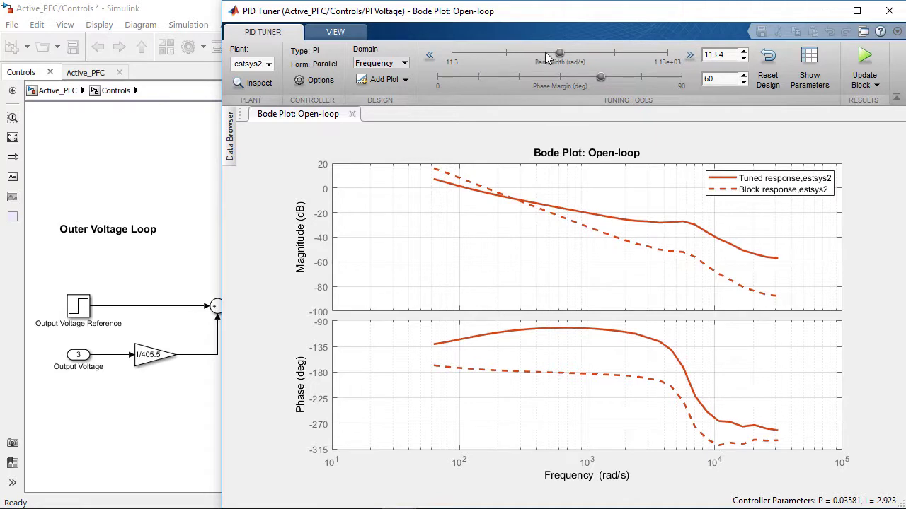
drag(560, 54, 611, 55)
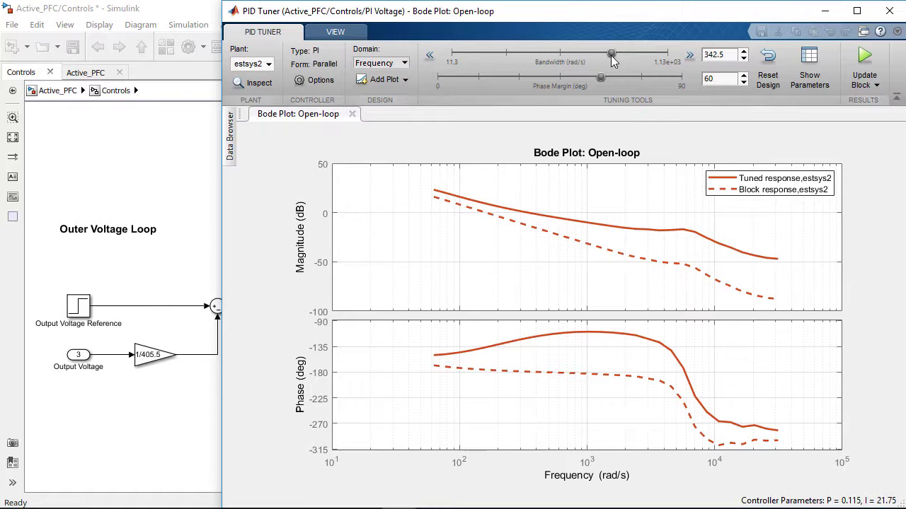
click(869, 66)
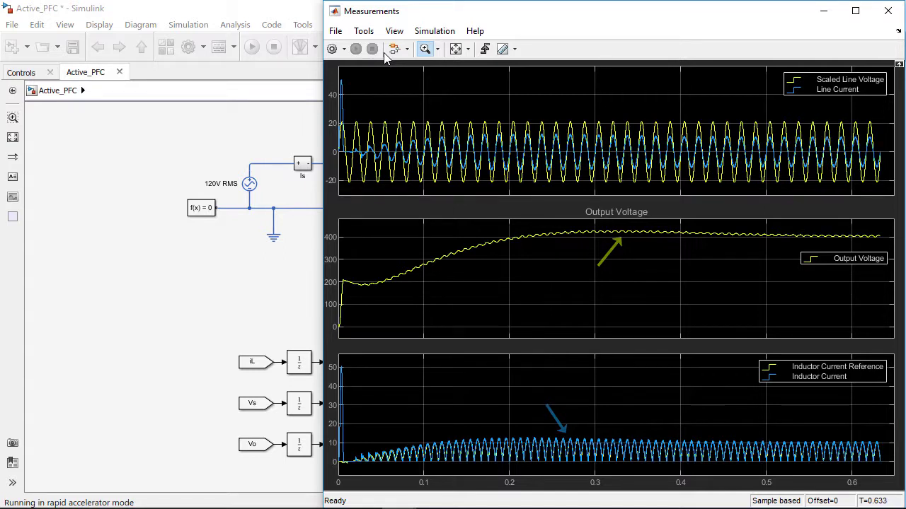
Zoom into part of the line voltage and current plot to check tracking.
mouse_move(566, 111)
mouse_down()
mouse_move(663, 162)
mouse_move(748, 176)
mouse_move(757, 188)
mouse_up()
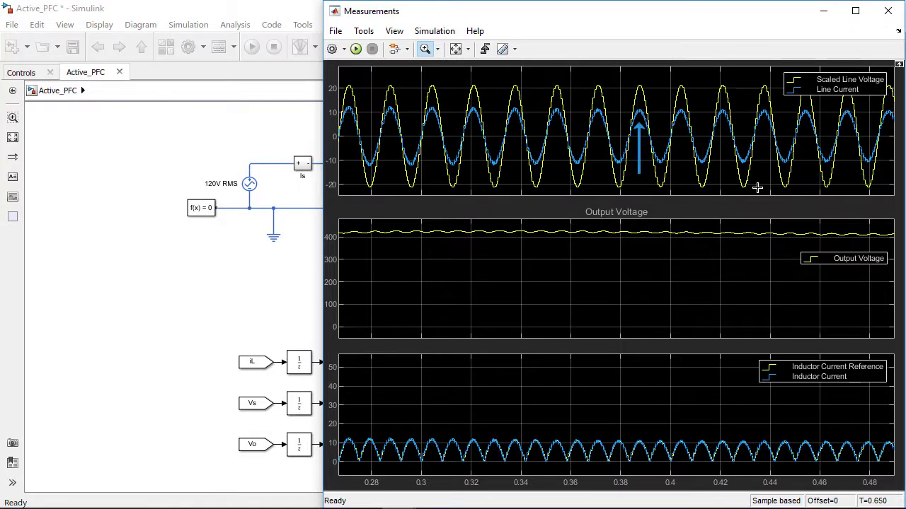